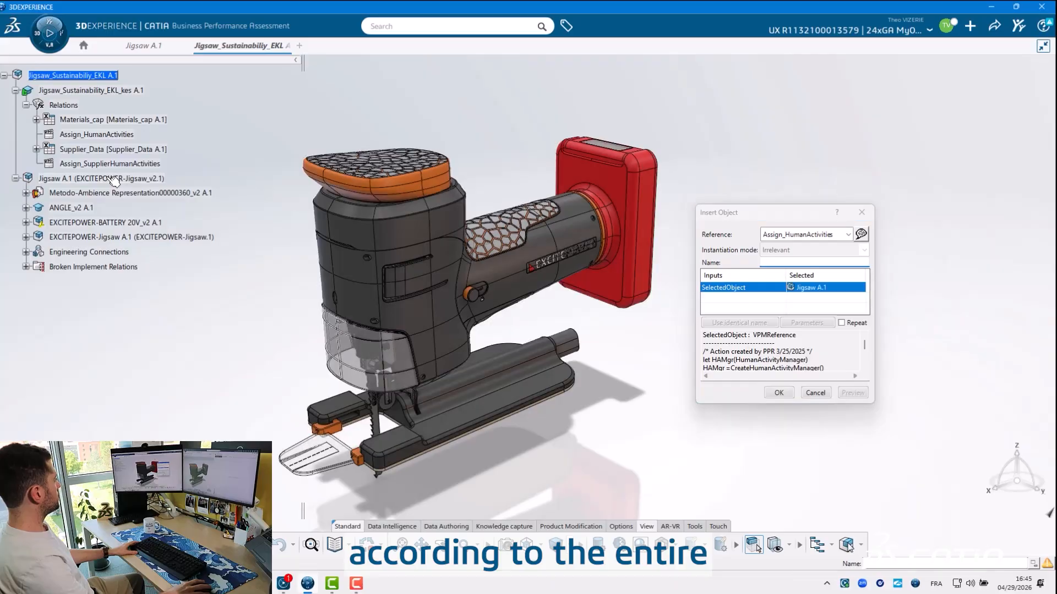
- Enlarge the Insert Object dialog and read through the script of the Assign_HumanActivities action
drag(872, 402, 963, 524)
scroll(766, 435, down, 3)
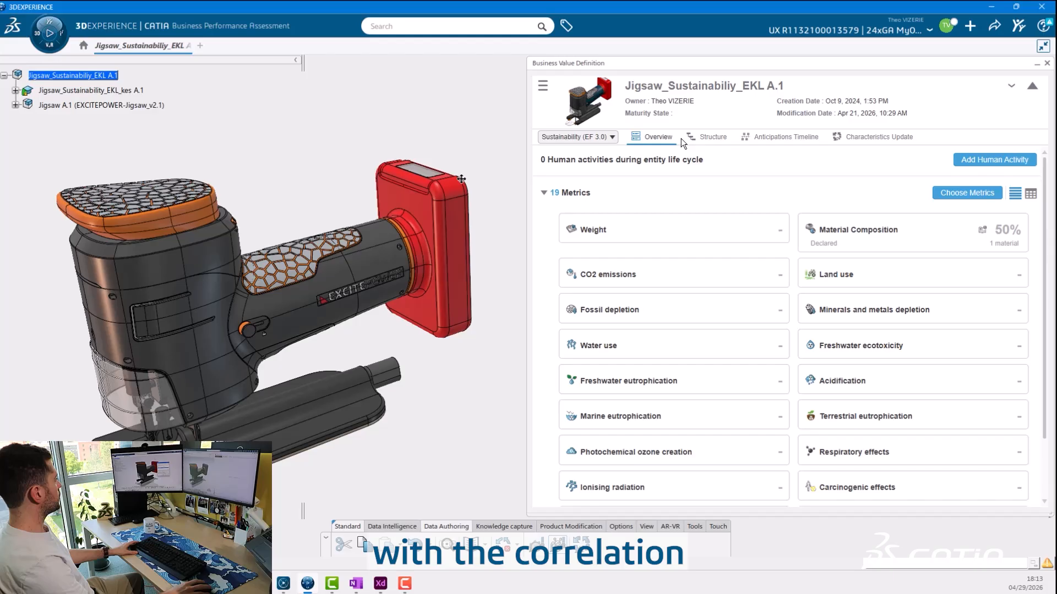
- Review the human activities assigned to the EXCITEPOWER-Jigsaw mechanism parts in the entity structure, and close the Business Value Definition
click(705, 137)
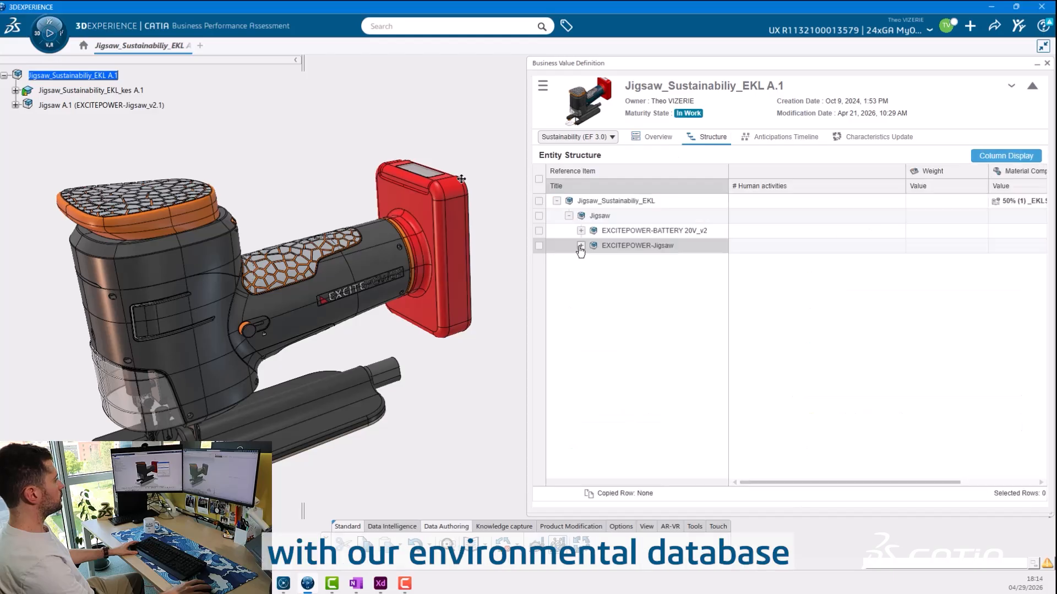
click(581, 246)
click(592, 275)
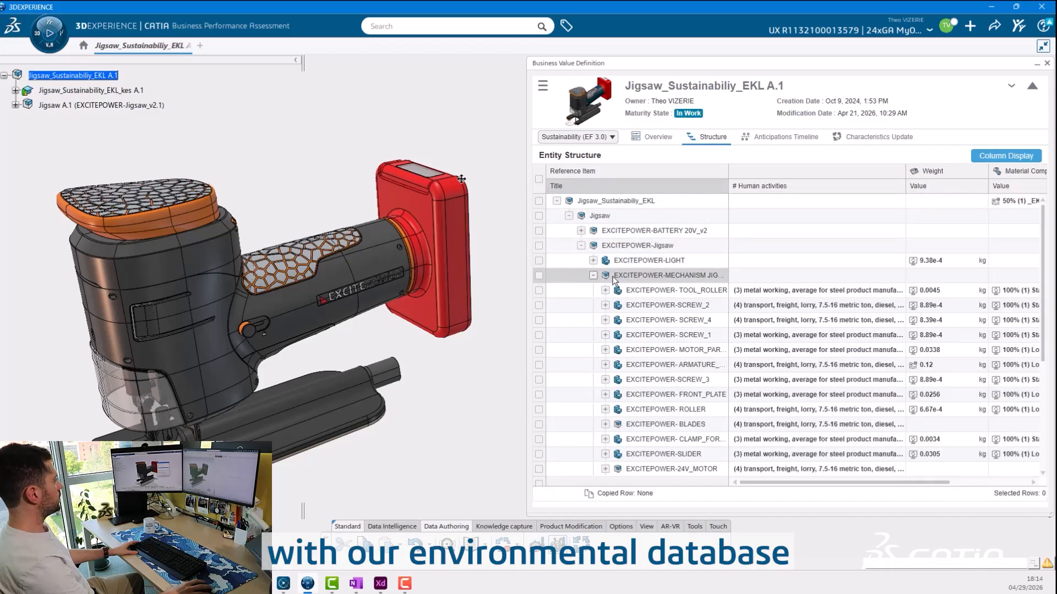
scroll(774, 273, down, 2)
mouse_move(770, 258)
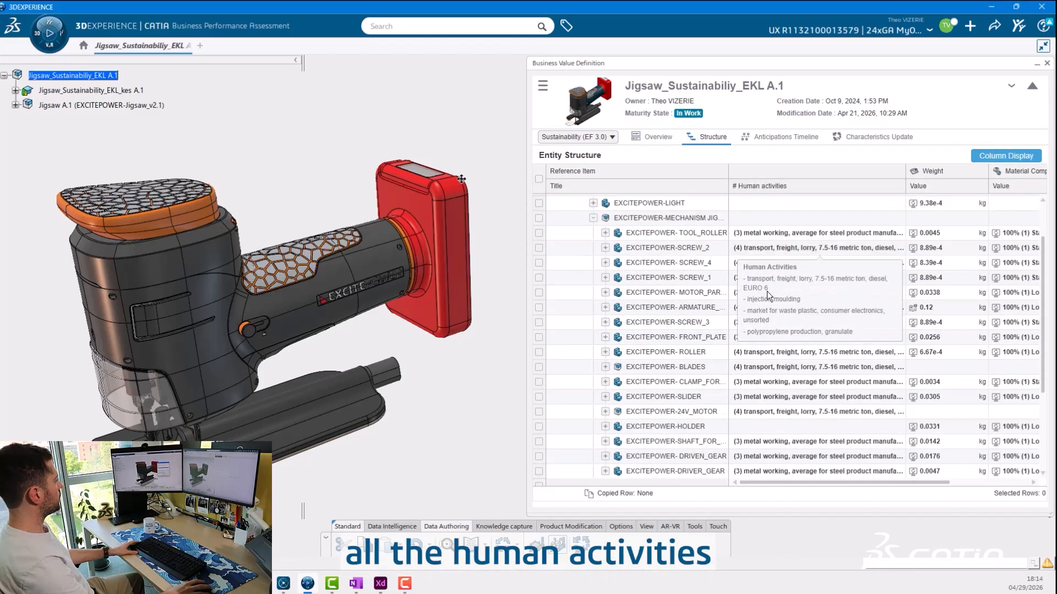
scroll(787, 298, down, 3)
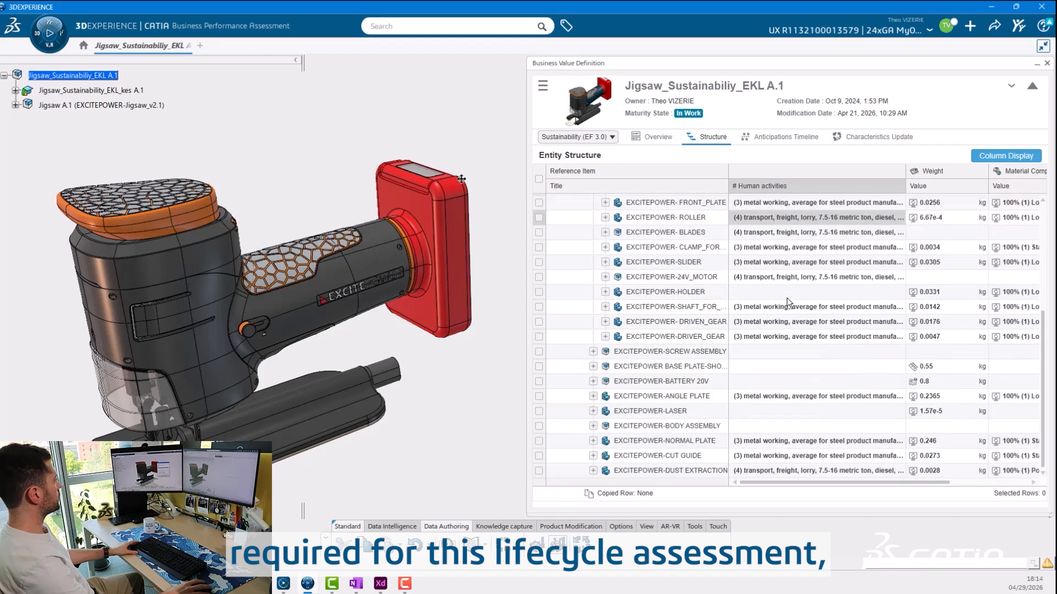
click(1047, 64)
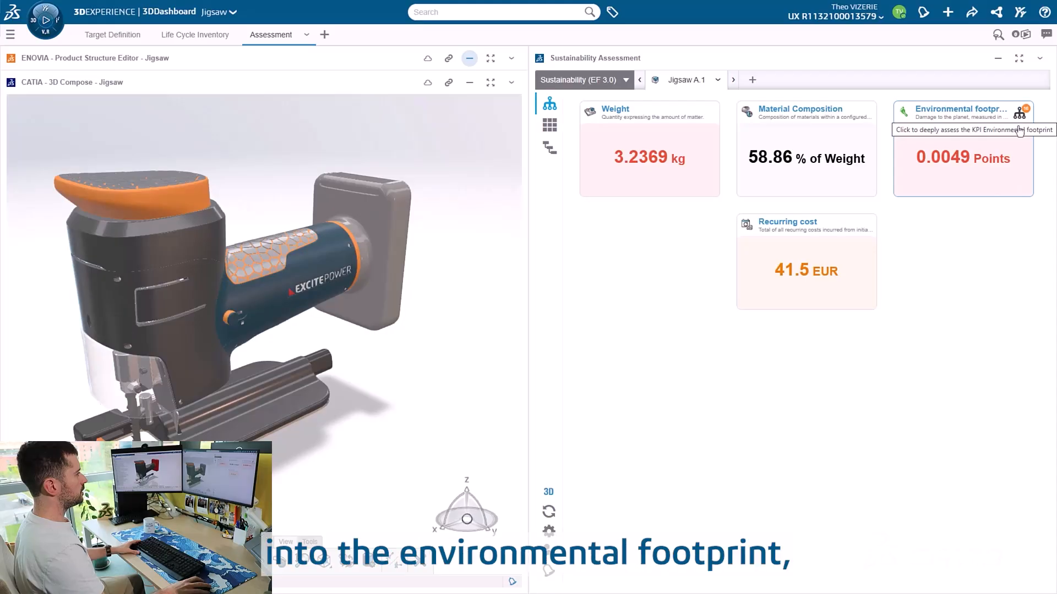
- Open the environmental footprint of Jigsaw A.1 and examine its CO2 emissions against the objective
click(1019, 129)
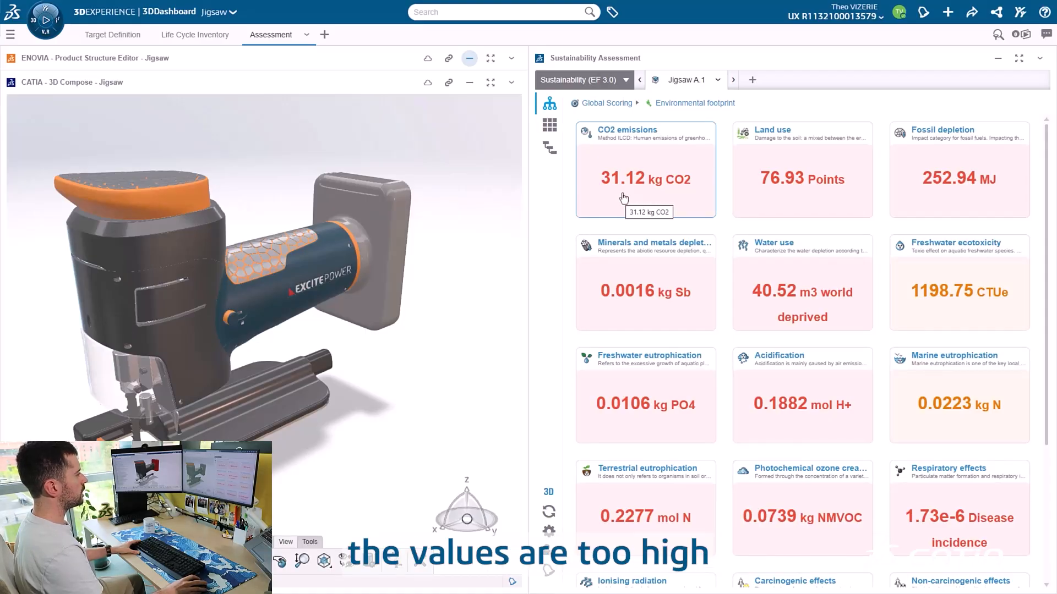
click(623, 198)
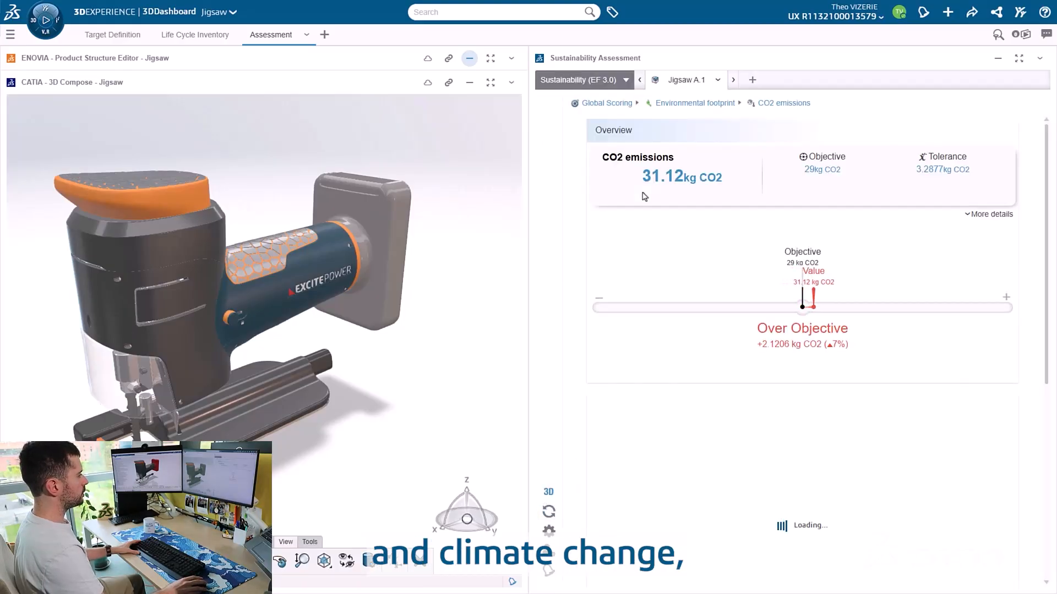
scroll(644, 197, down, 1)
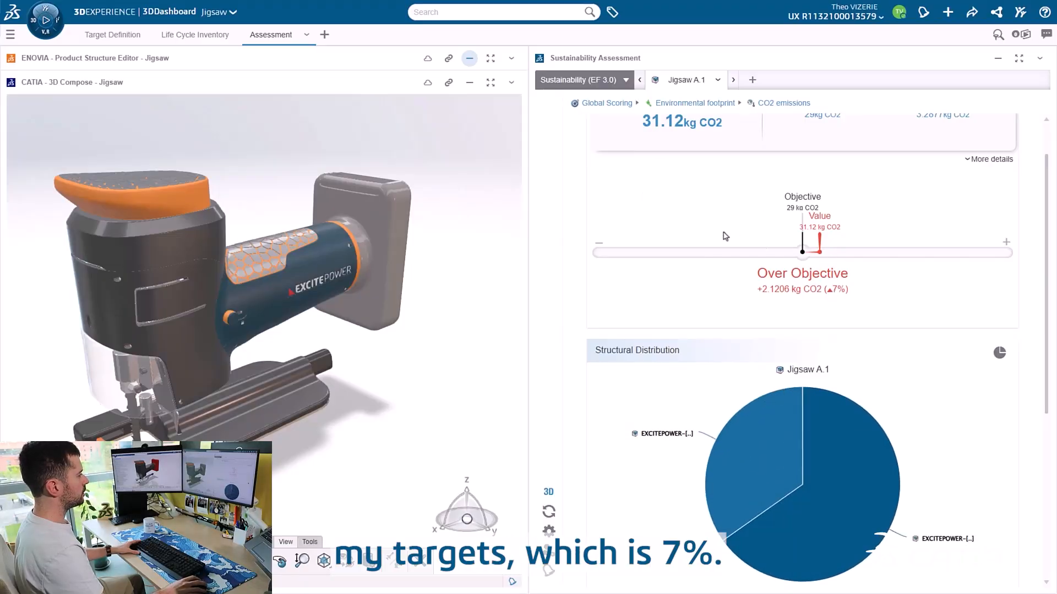
scroll(655, 220, down, 4)
- Highlight the EXCITEPOWER-Jigsaw and EXCITEPOWER-BATTERY 20V_v2 shares of the CO2 structural distribution on the 3D model
mouse_move(717, 248)
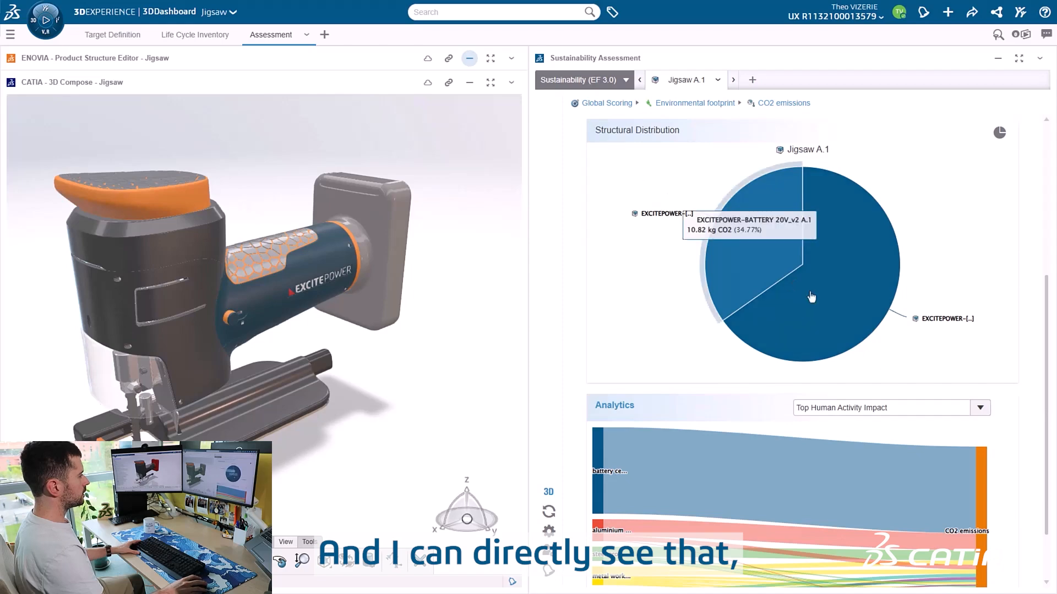
click(821, 290)
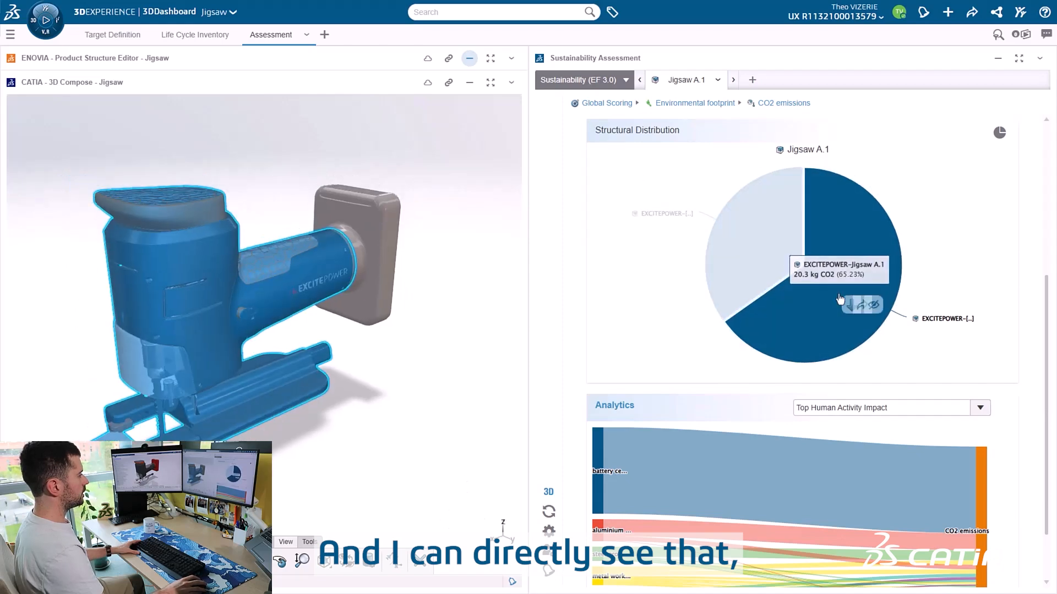
click(757, 242)
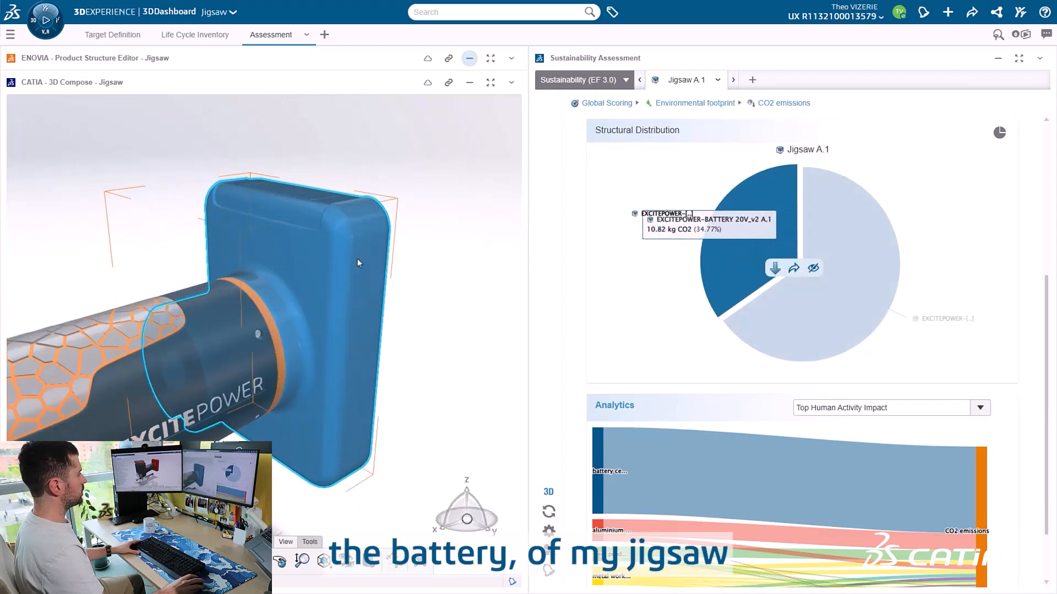
mouse_move(746, 249)
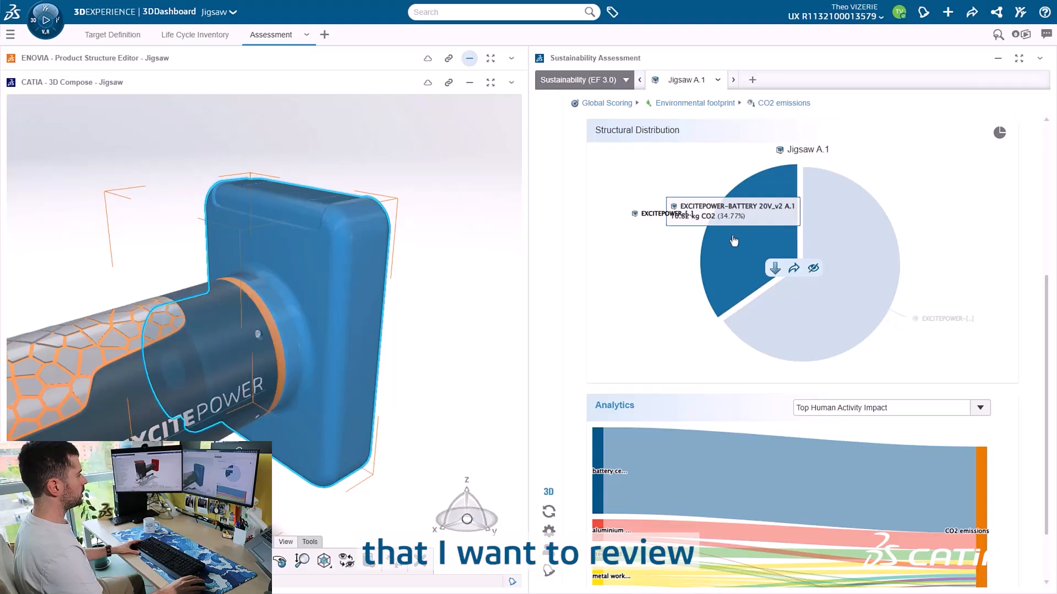
scroll(453, 295, down, 5)
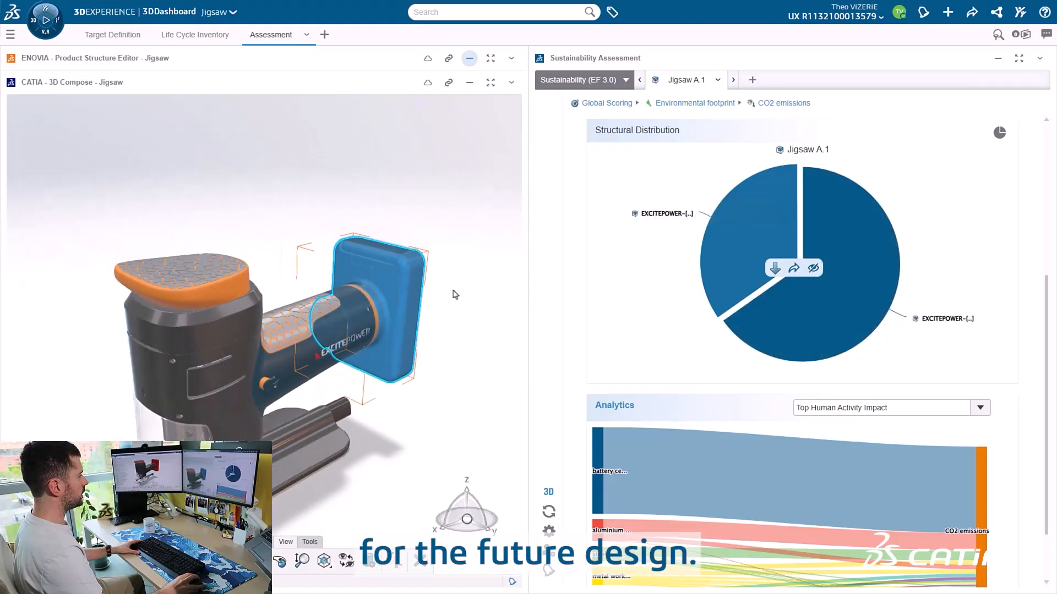
- Break the EXCITEPOWER-Jigsaw share of CO2 emissions down into its components and locate the largest contributor on the model
click(861, 290)
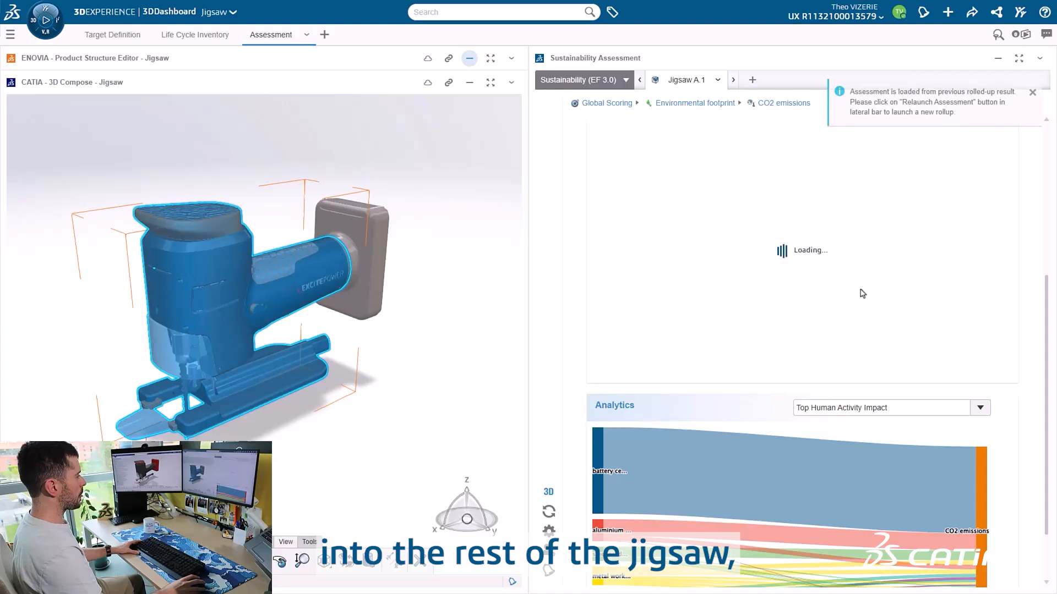
scroll(856, 246, down, 2)
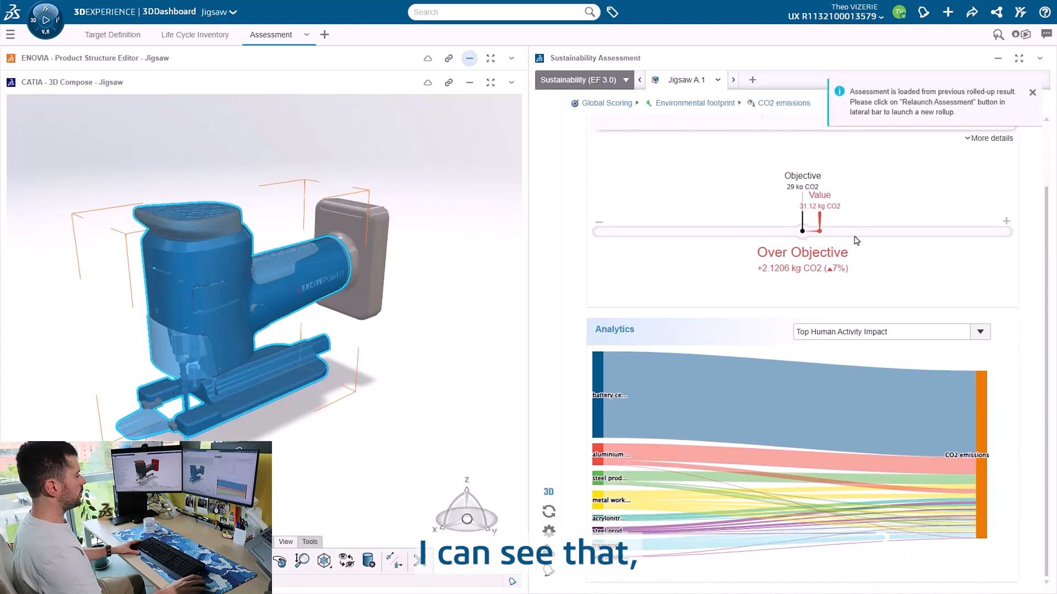
scroll(855, 242, up, 1)
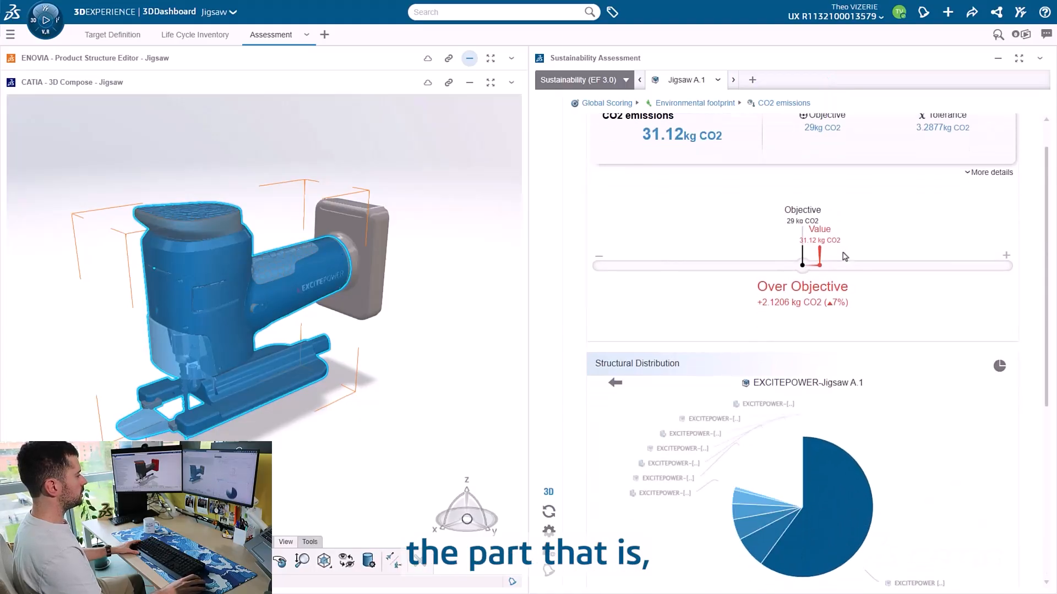
scroll(845, 259, down, 3)
mouse_move(842, 314)
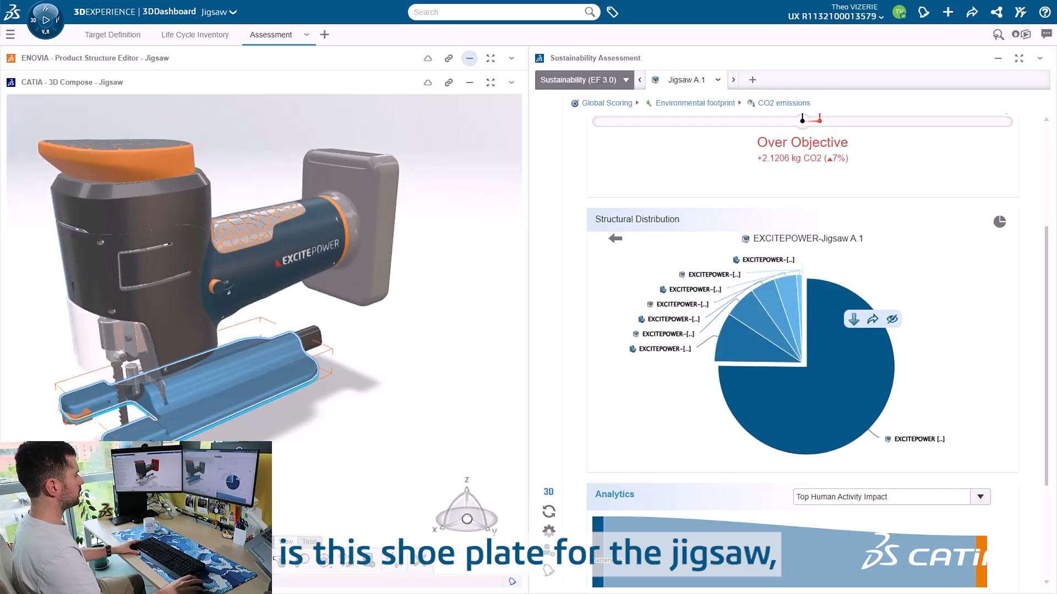
- Inspect the battery cell and aluminium alloy production flows in the Top Human Activity Impact analytics
scroll(798, 308, down, 3)
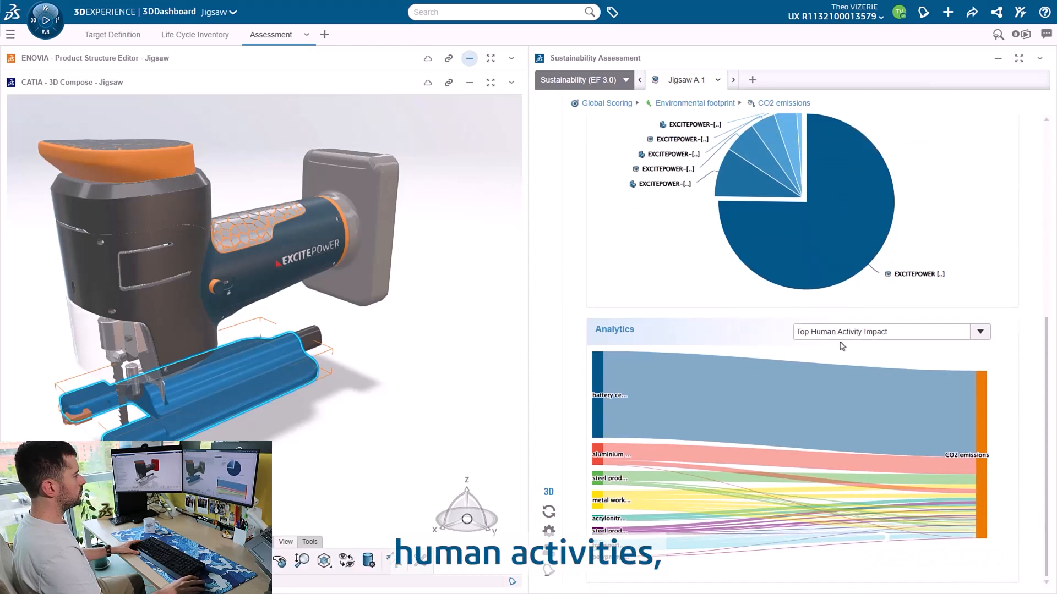
mouse_move(683, 385)
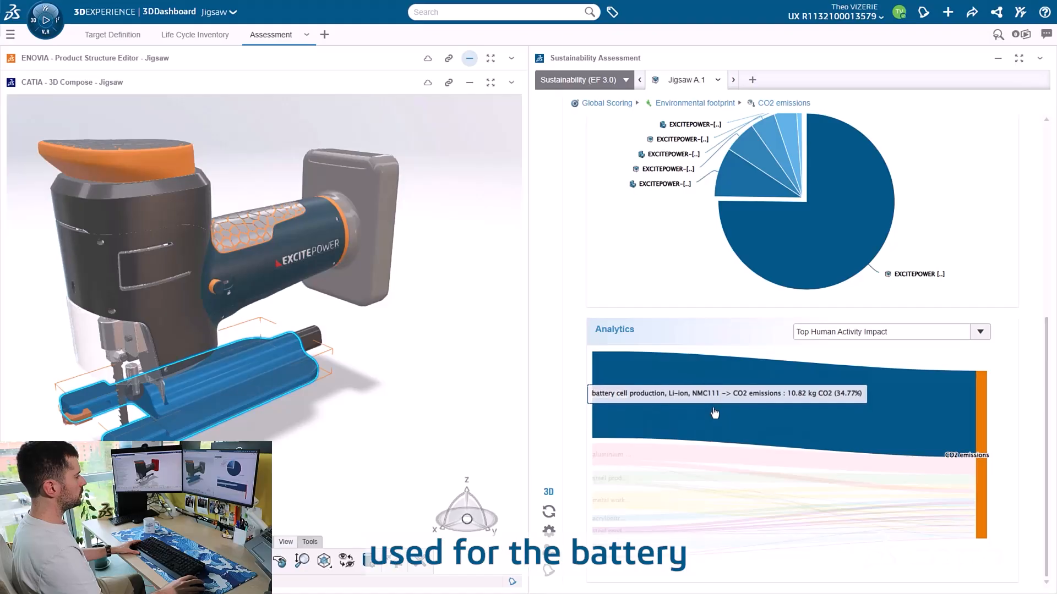
mouse_move(680, 457)
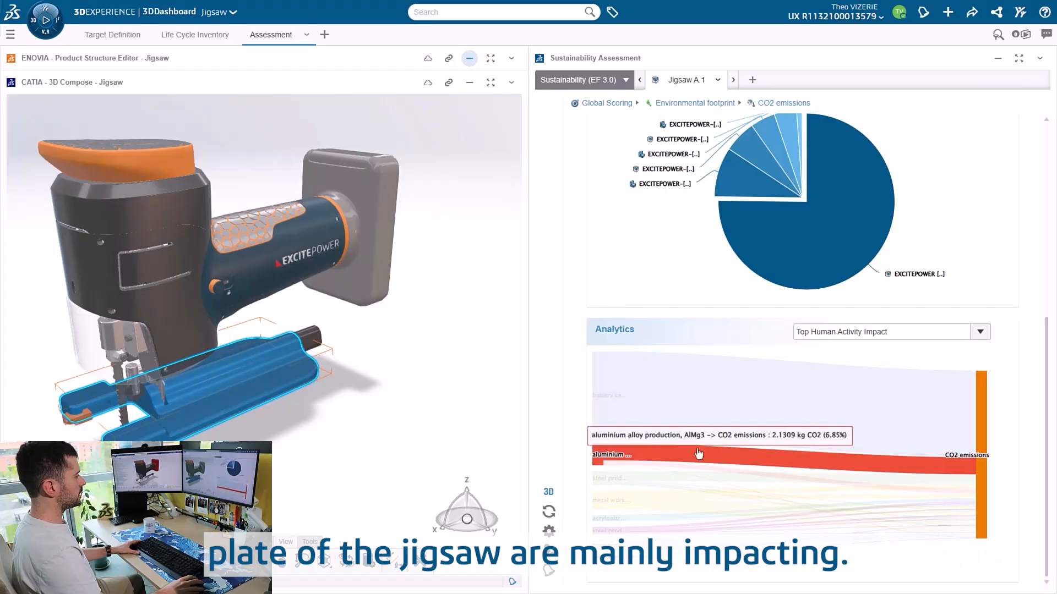
scroll(693, 446, up, 5)
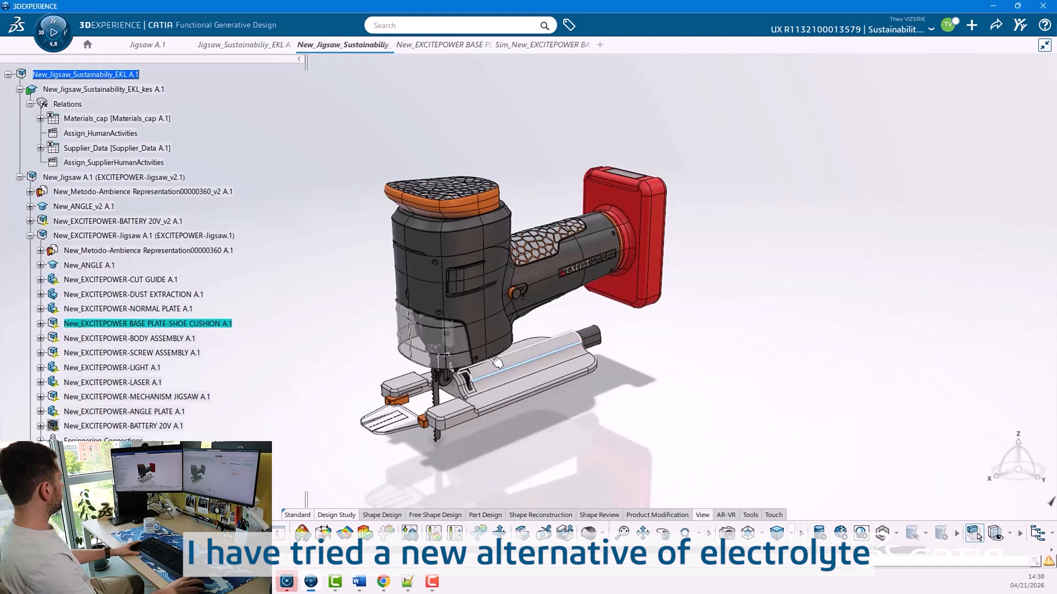
- Inspect the New_EXCITEPOWER BASE PLATE-SHOE CUSHION and its topology optimization simulation, and return to the New_Jigsaw assembly
click(122, 328)
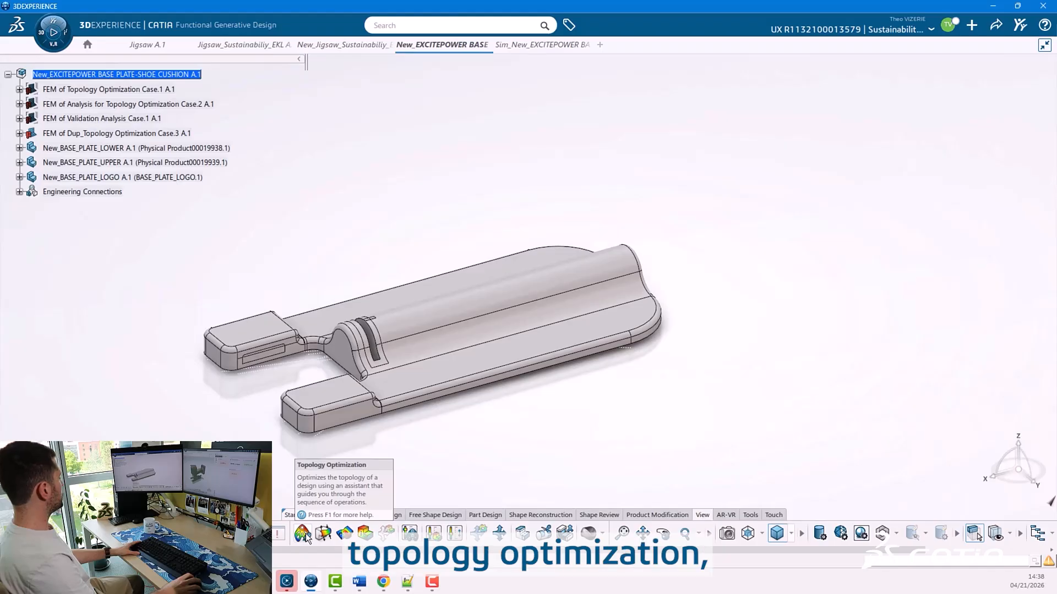
click(524, 46)
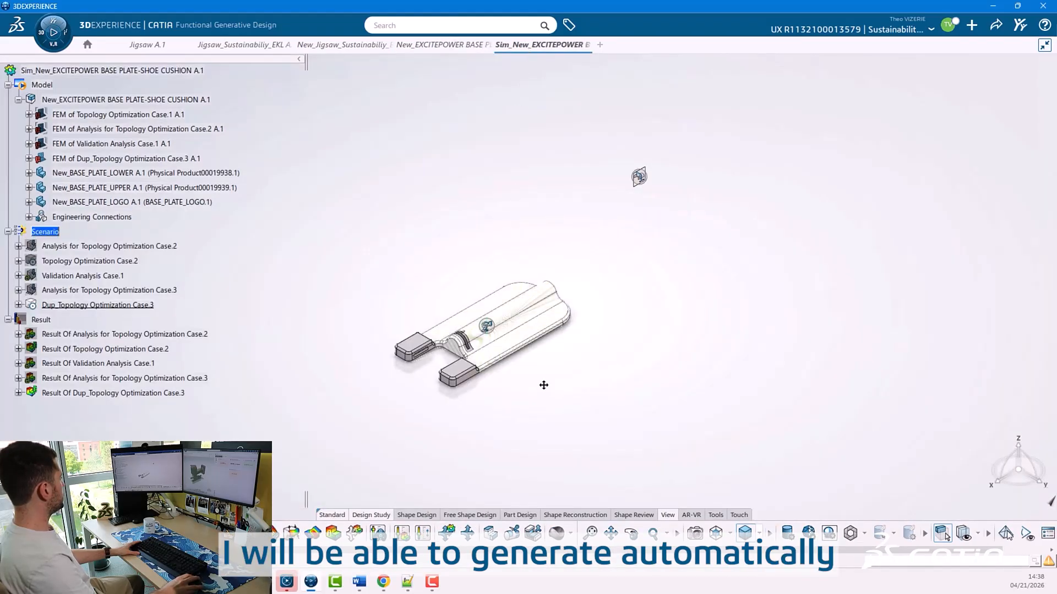
middle_drag(544, 385, 586, 288)
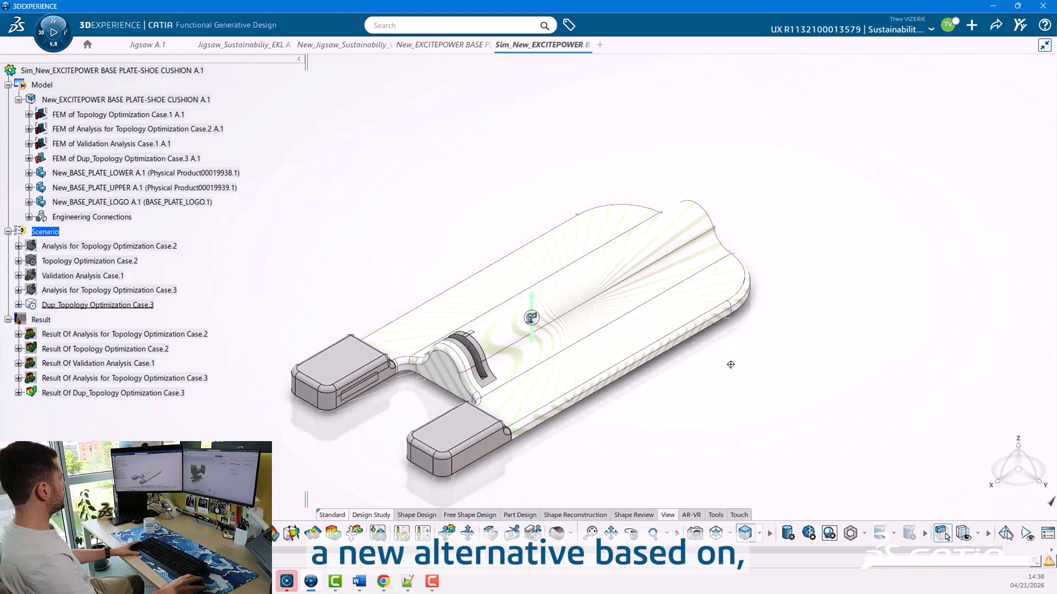
middle_drag(731, 365, 713, 339)
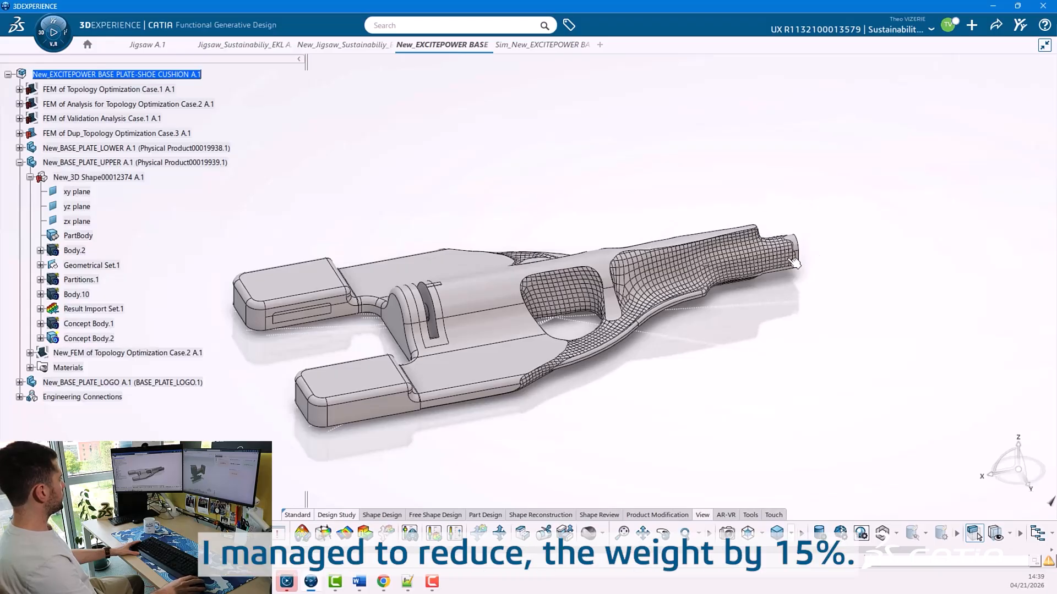
click(348, 44)
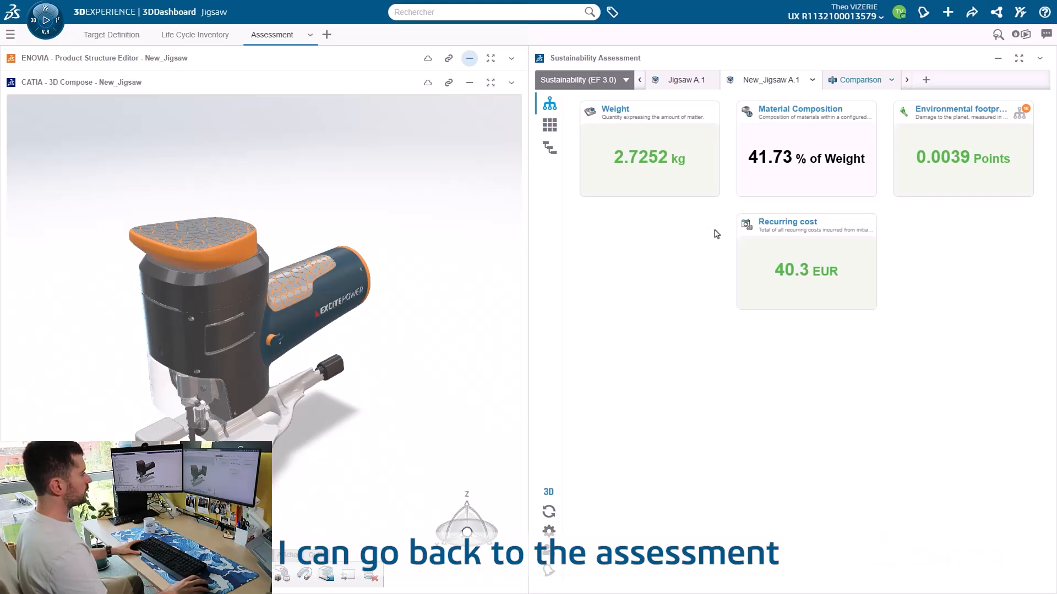
- View the environmental footprint metrics of New_Jigsaw A.1 and the comparison of the two jigsaw alternatives
click(1019, 112)
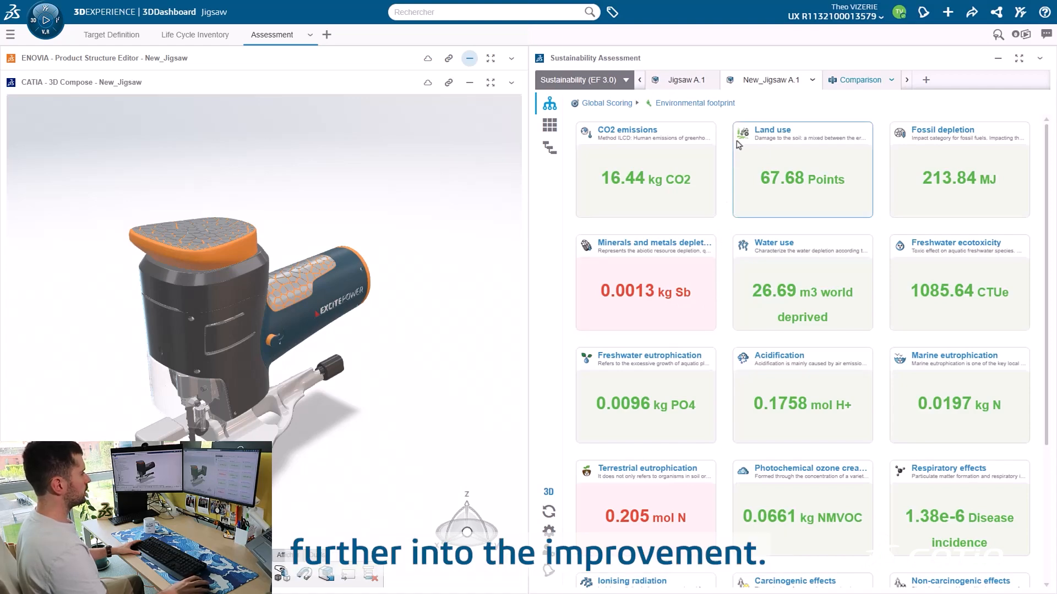
click(861, 89)
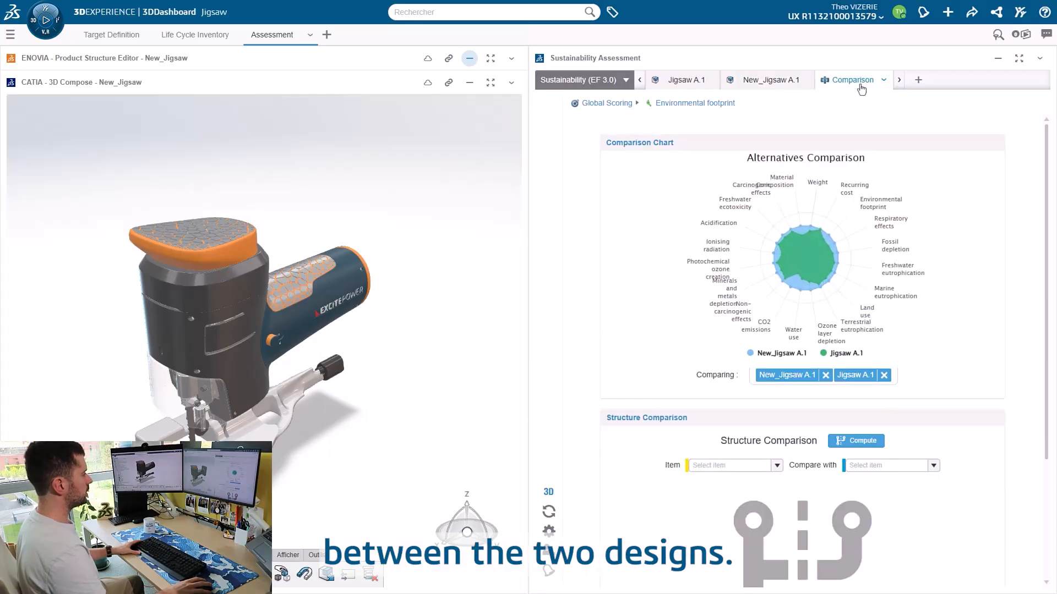
- Compute a structure comparison with New_Jigsaw A.1 as the item and Jigsaw A.1 as the compared one
click(732, 466)
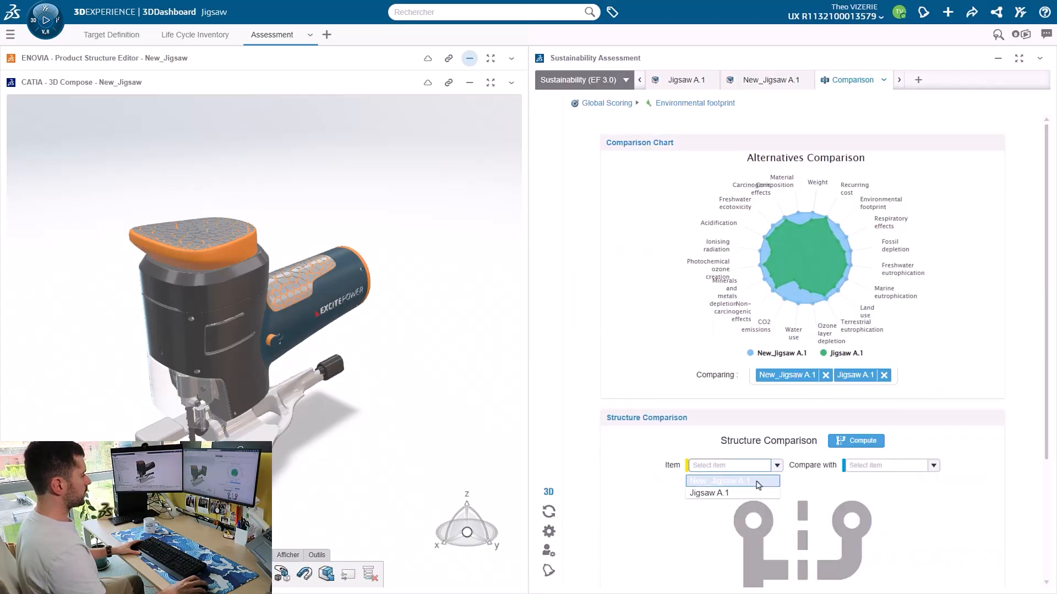
click(715, 481)
click(892, 466)
click(866, 493)
click(856, 441)
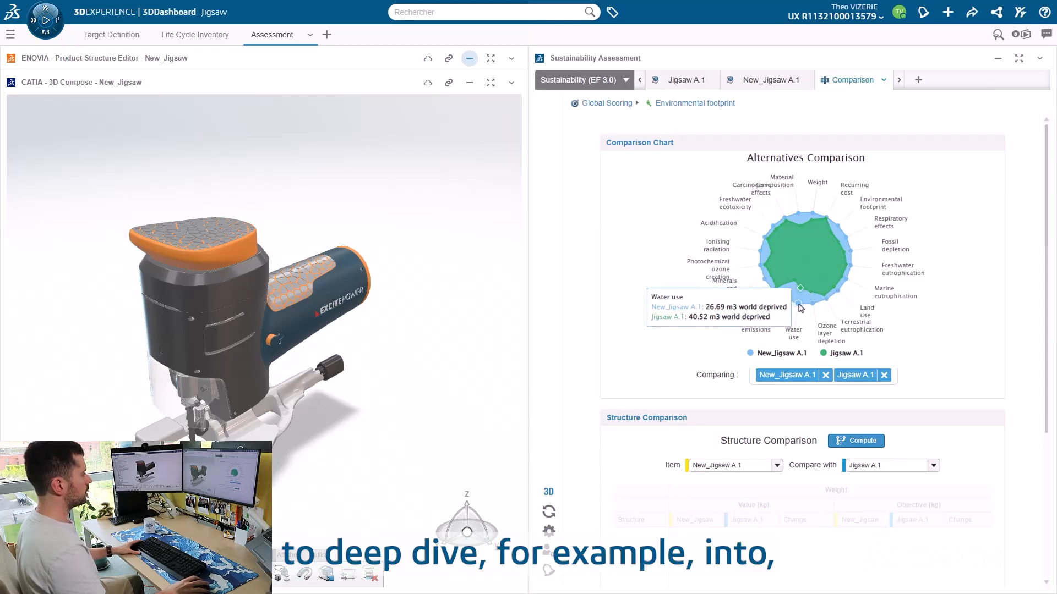
- Compare New_Jigsaw A.1 and Jigsaw A.1 individually on water use and on CO2 emissions
click(793, 334)
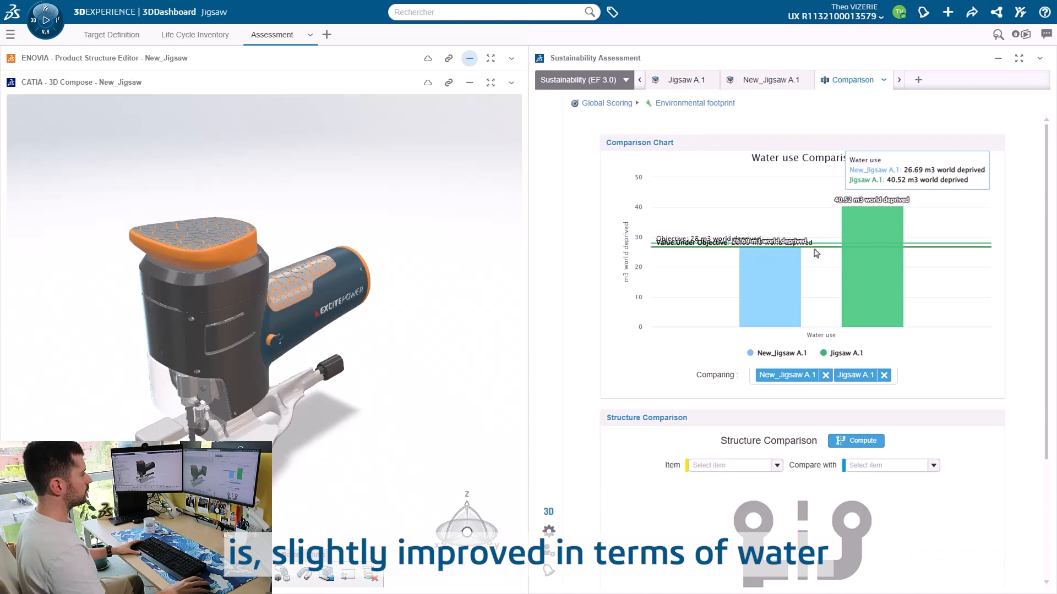
click(853, 84)
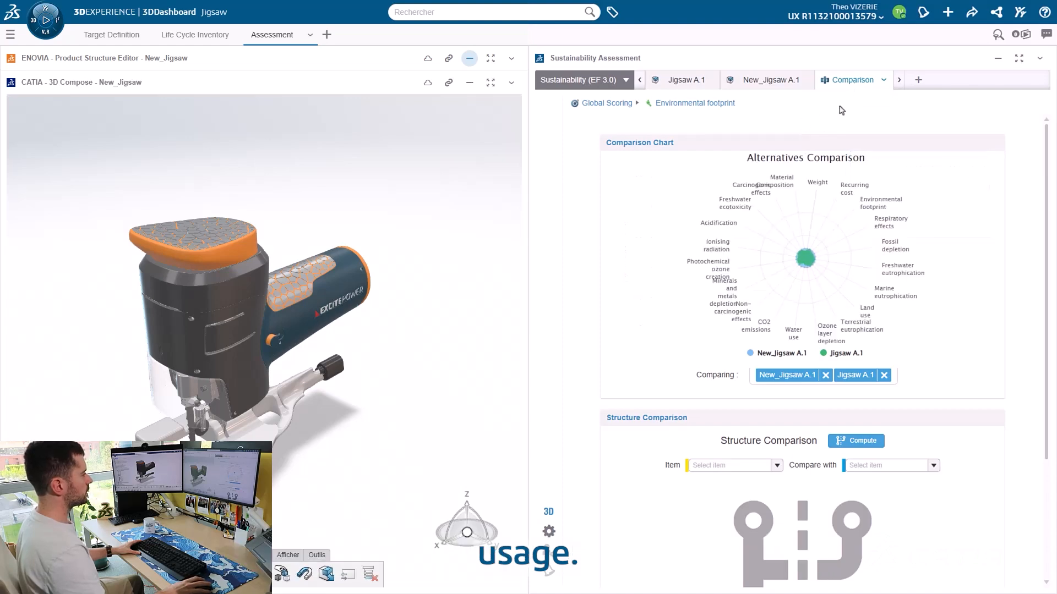
click(763, 331)
mouse_move(865, 219)
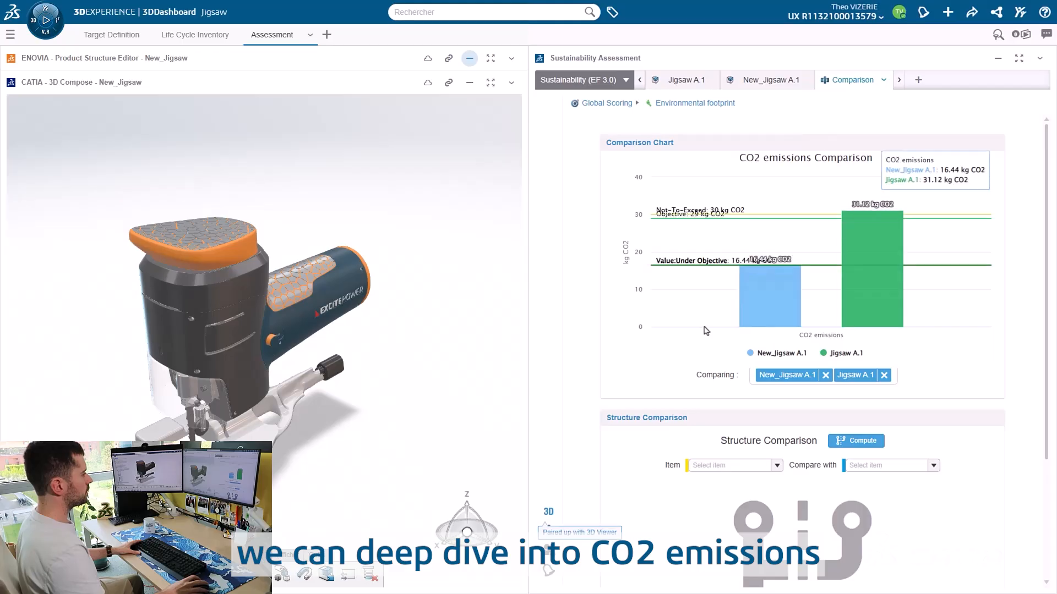